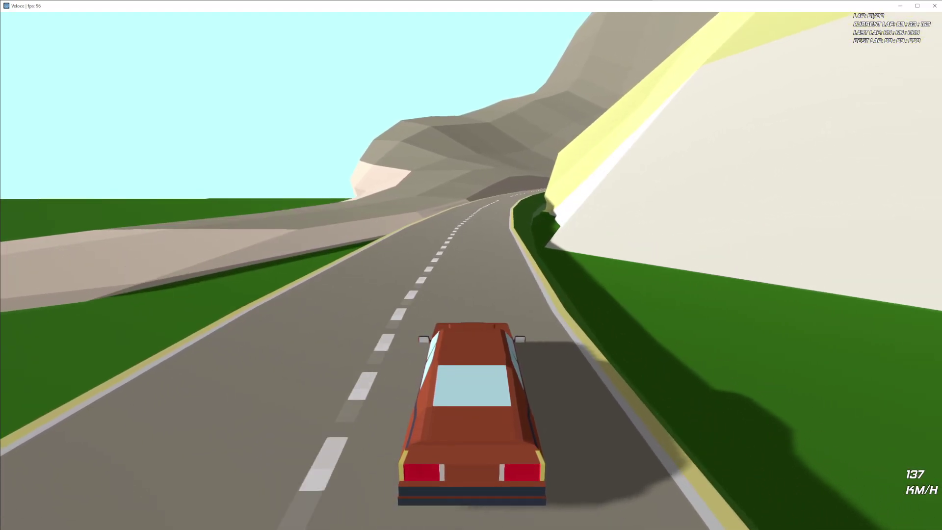
# Step: Drive the car along the curving road and down off the sand bank onto the guard-railed track
pyautogui.press('Left')
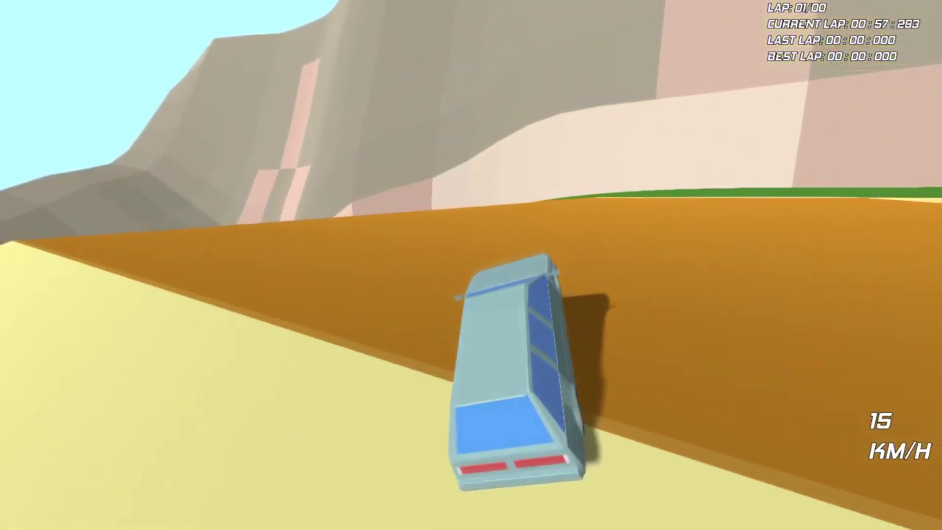
pyautogui.press('Up')
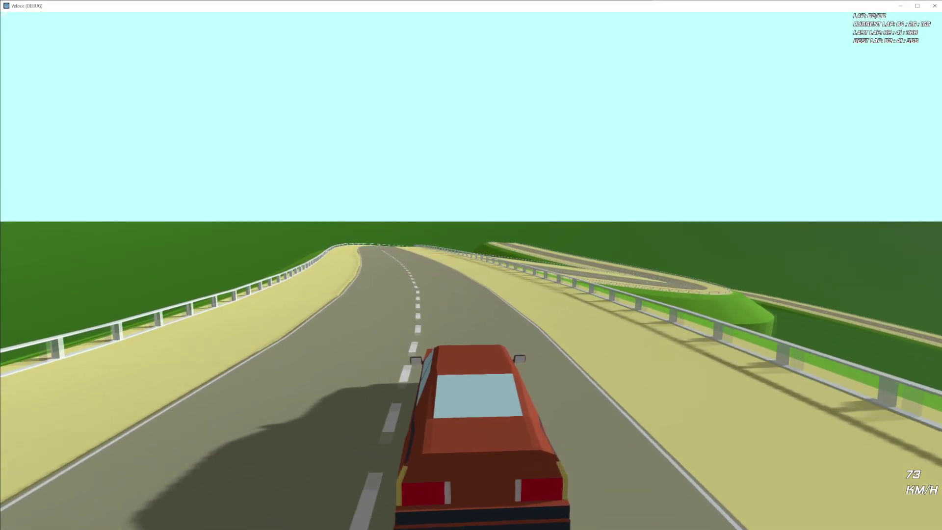
# Step: Drift the red car through the first left bends and straighten it along the lane
pyautogui.press('Up')
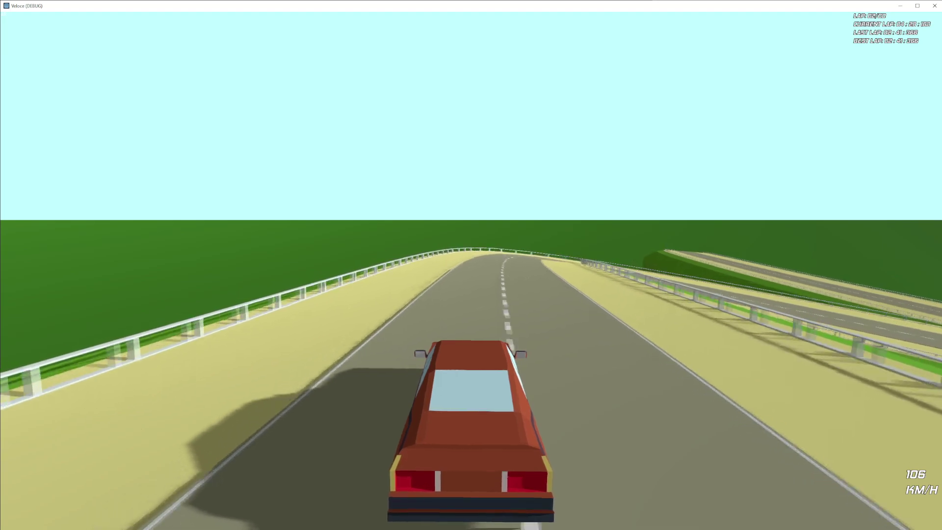
pyautogui.press('Left')
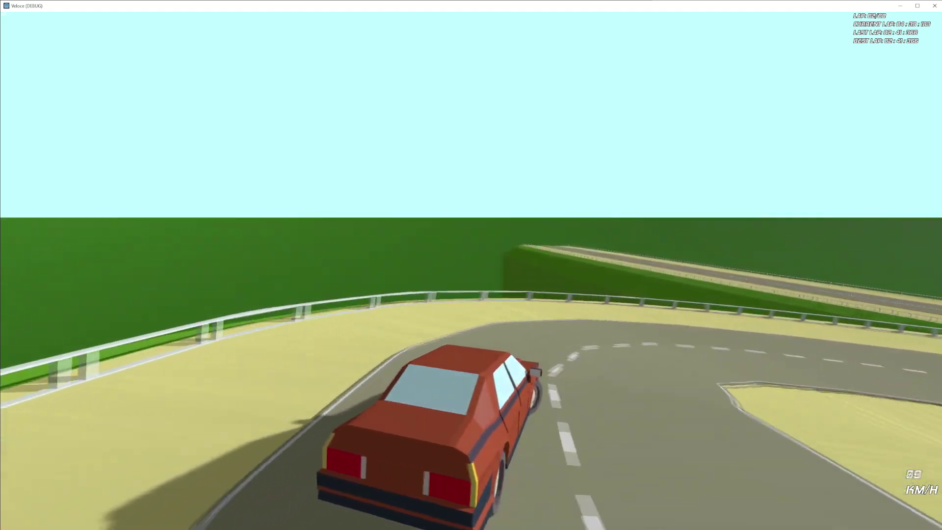
pyautogui.press('Up')
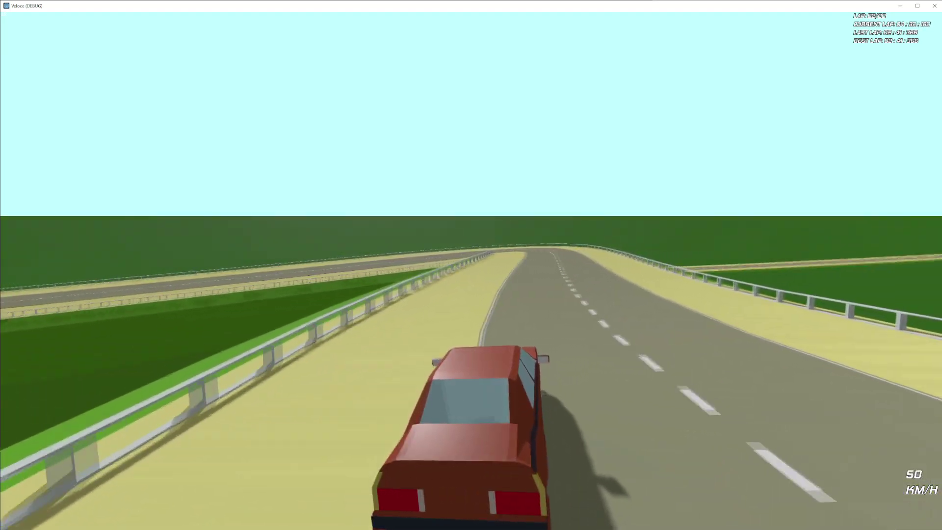
pyautogui.press('Up')
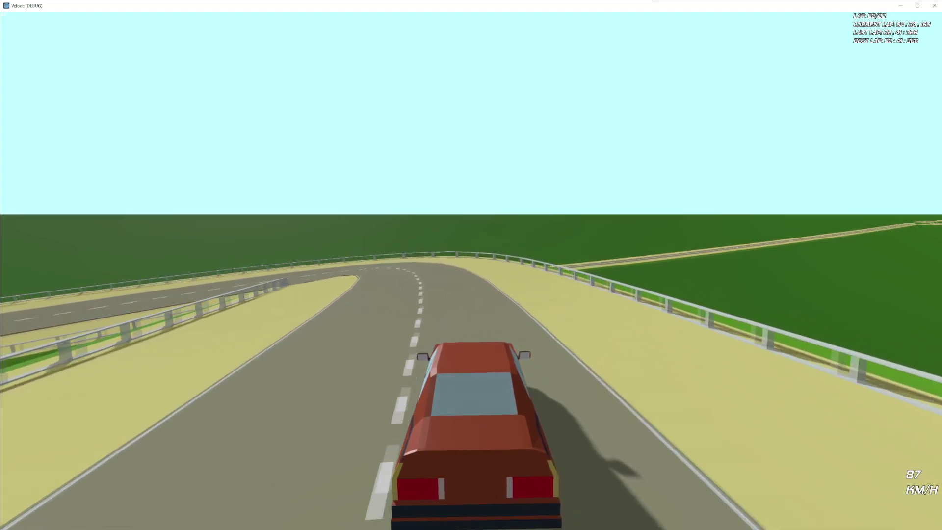
pyautogui.press('Left')
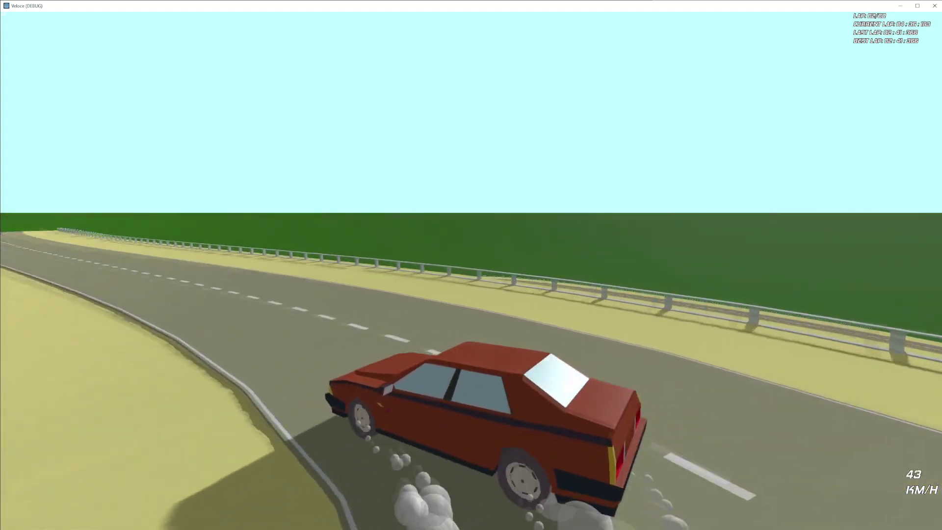
pyautogui.press('Right')
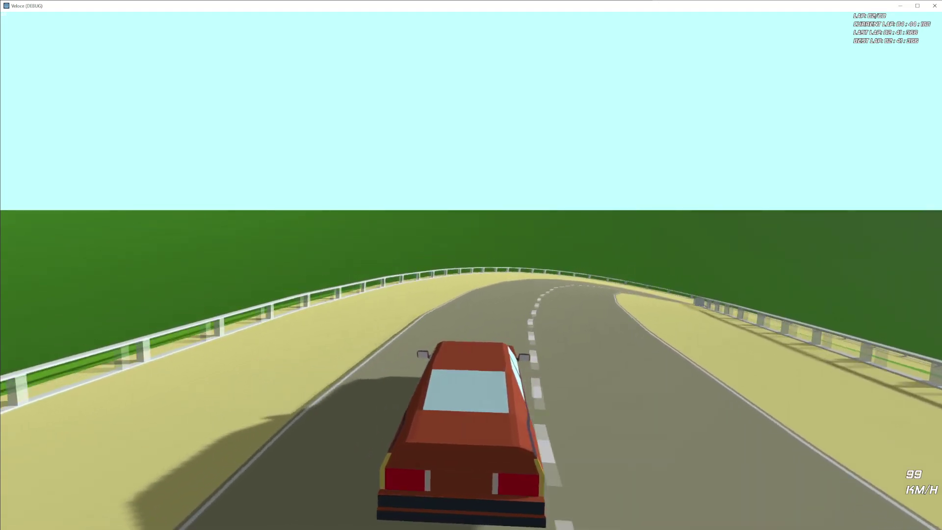
# Step: Throw the car into the right bend, recover, then slide hard through the next left bend
pyautogui.press('Right')
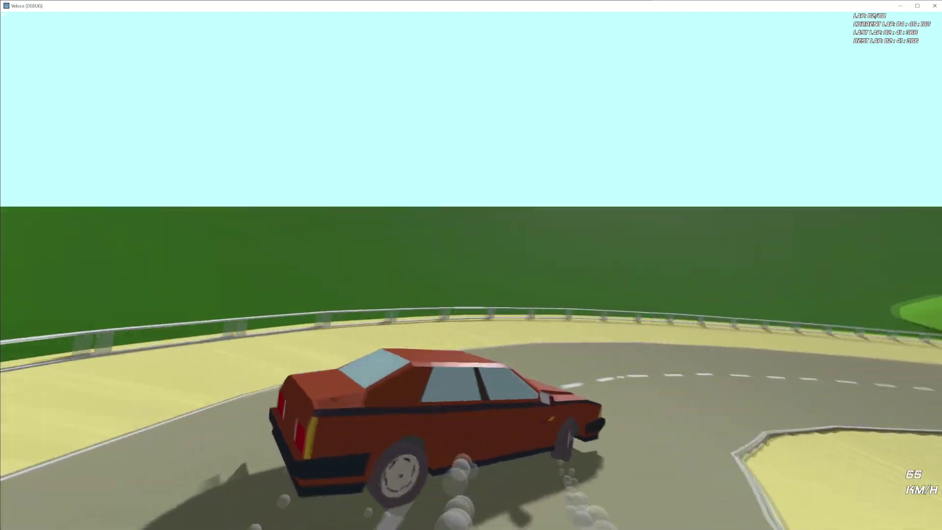
pyautogui.press('Left')
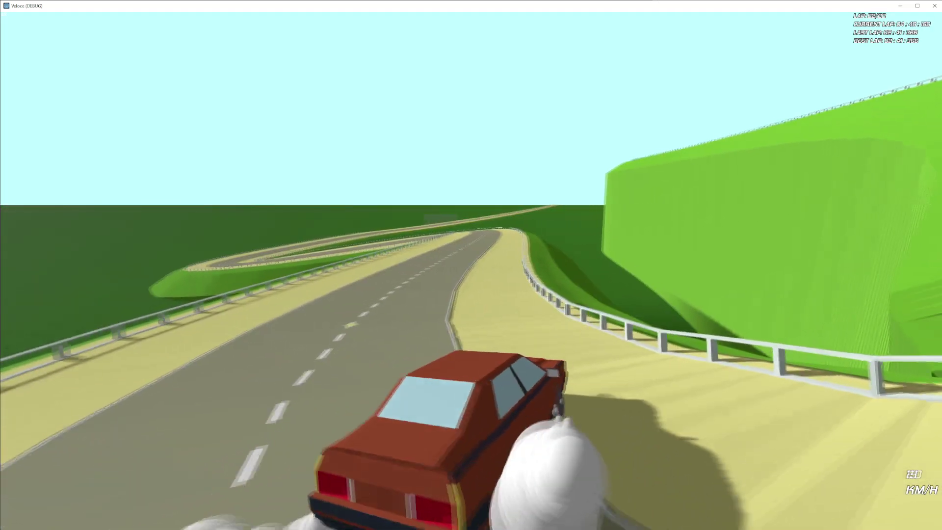
pyautogui.press('Left')
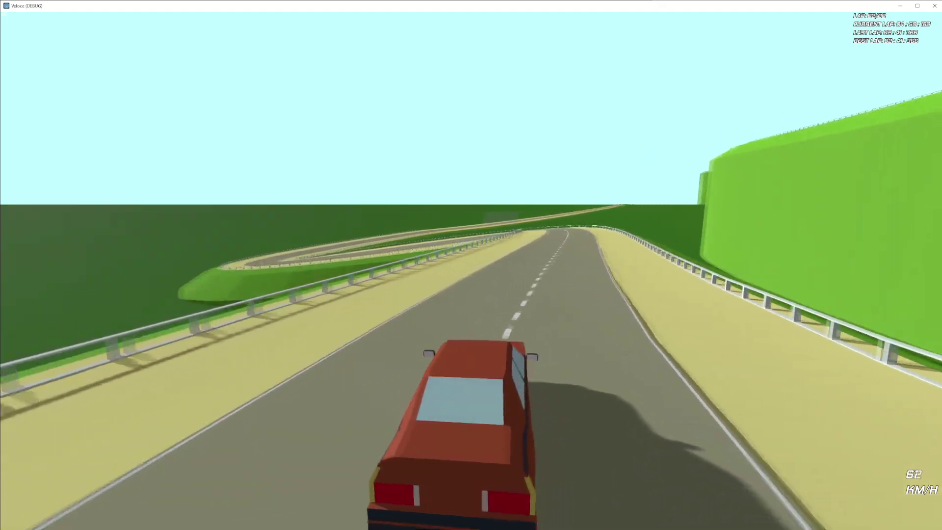
pyautogui.press('Left')
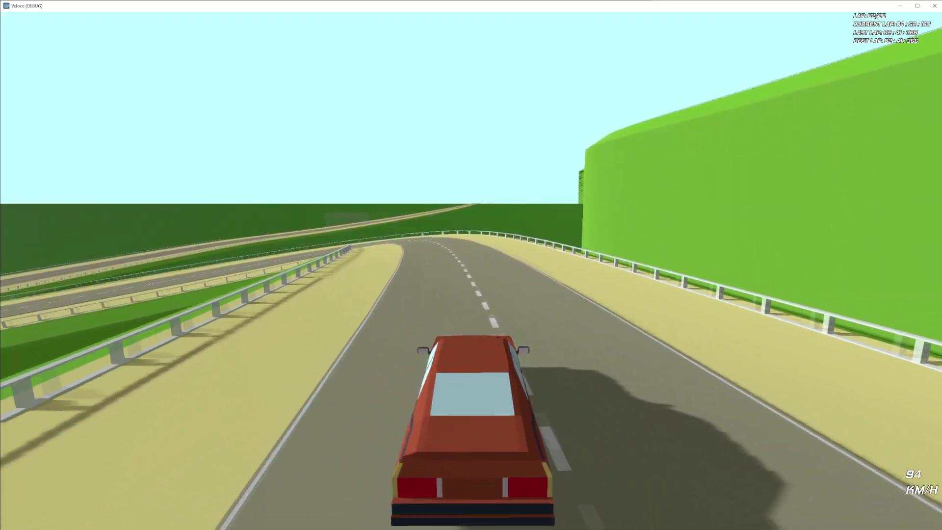
pyautogui.press('Left')
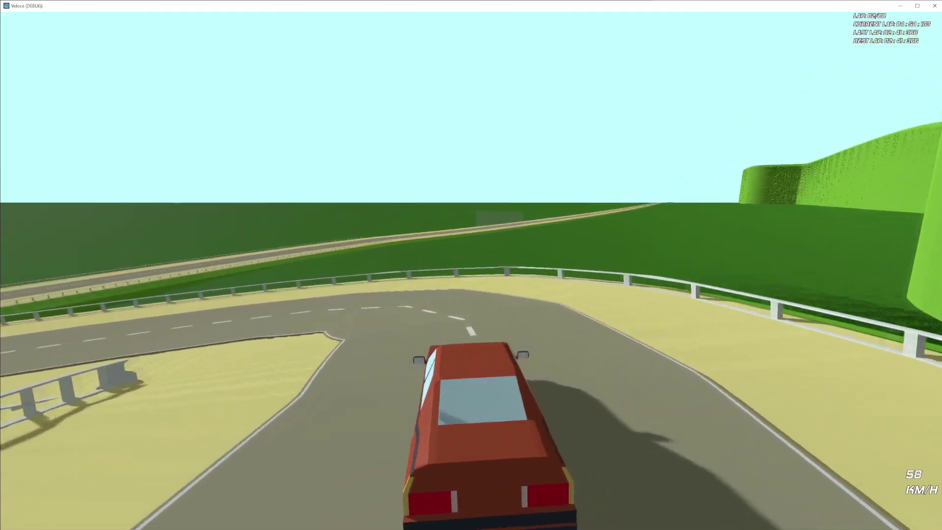
pyautogui.press('Right')
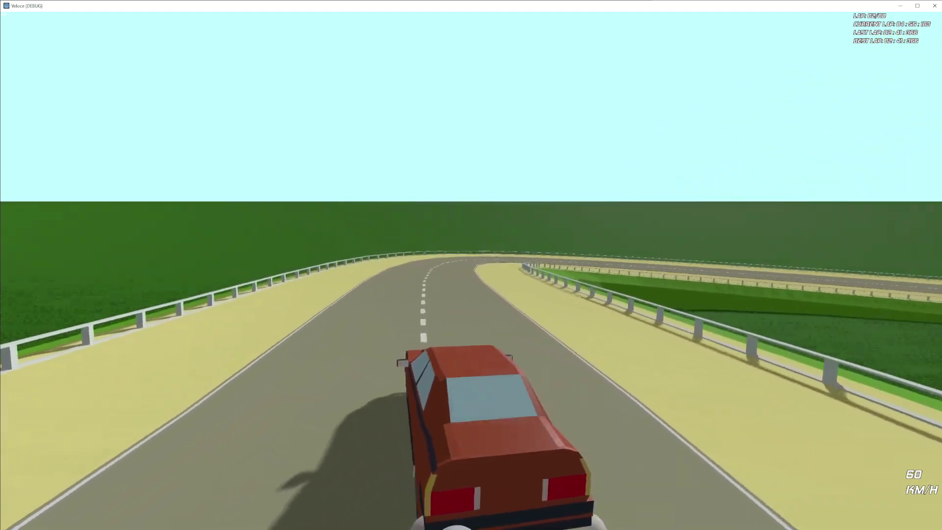
# Step: Follow the right bend onto the straight, take the left bend, and keep racing down the straights
pyautogui.press('Right')
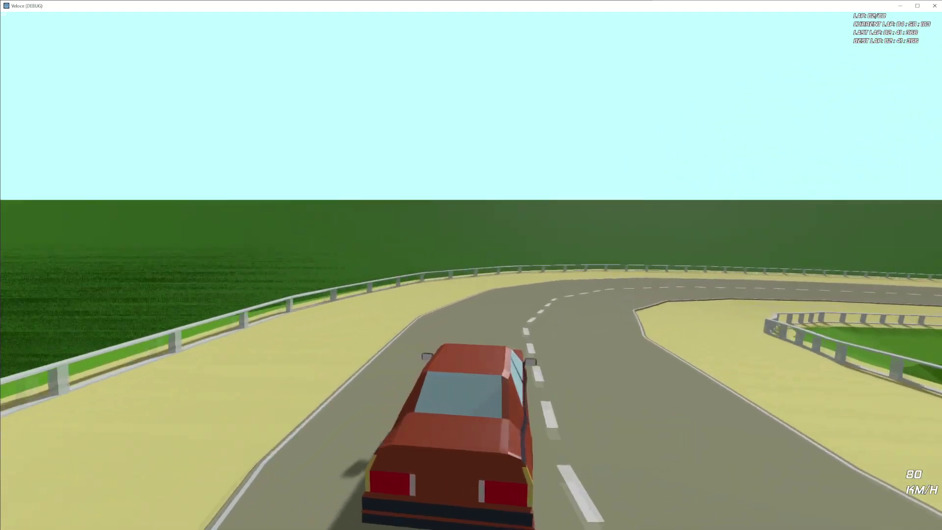
pyautogui.press('Right')
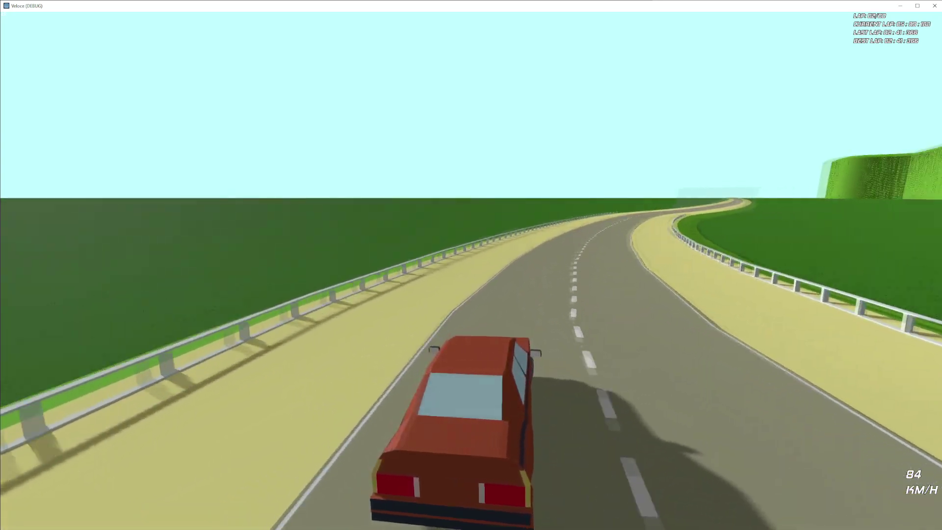
pyautogui.press('Up')
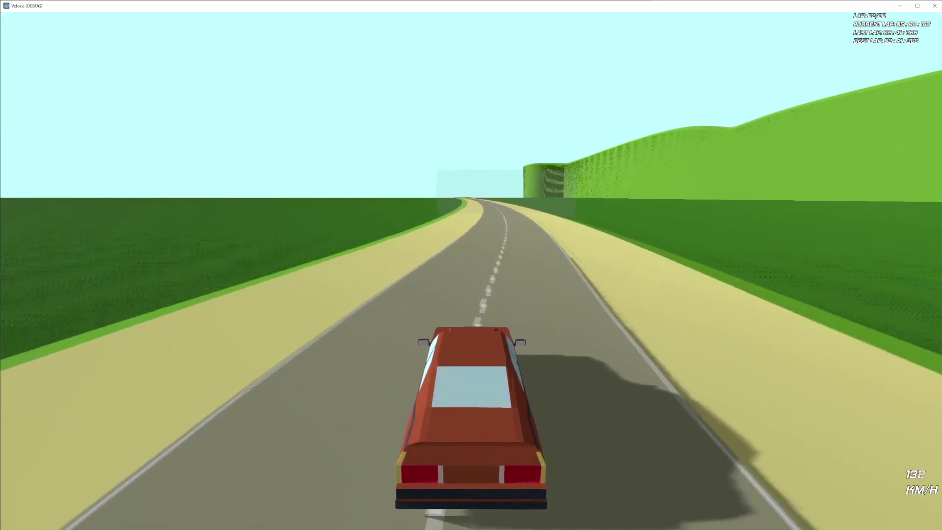
pyautogui.press('Left')
pyautogui.press('Left')
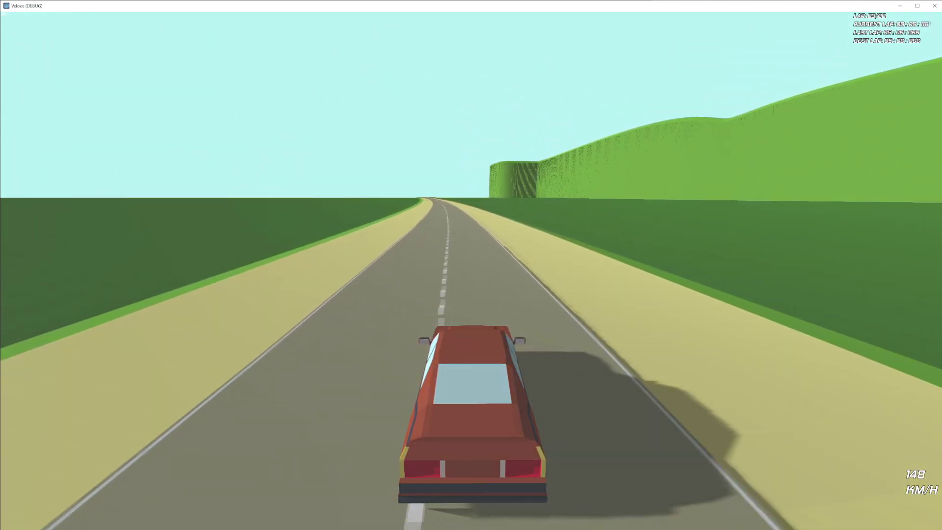
pyautogui.press('Down')
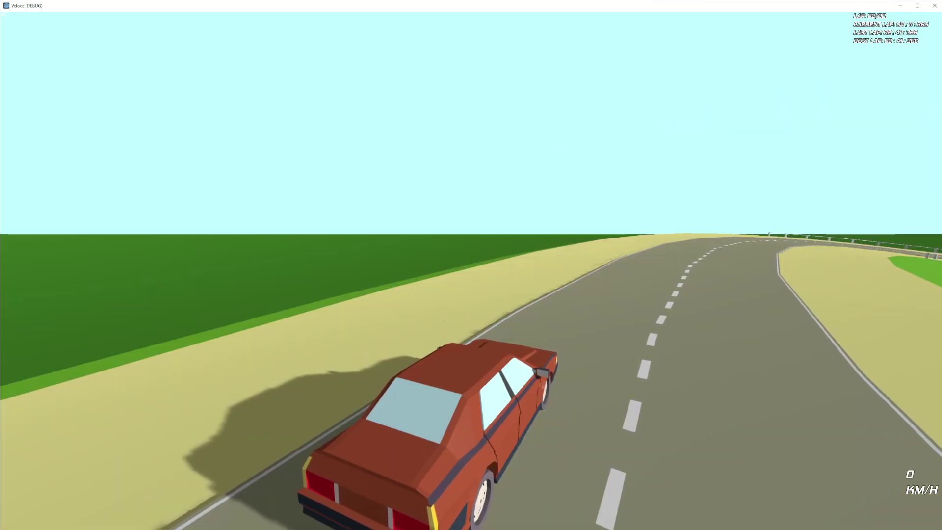
pyautogui.press('Up')
pyautogui.press('Right')
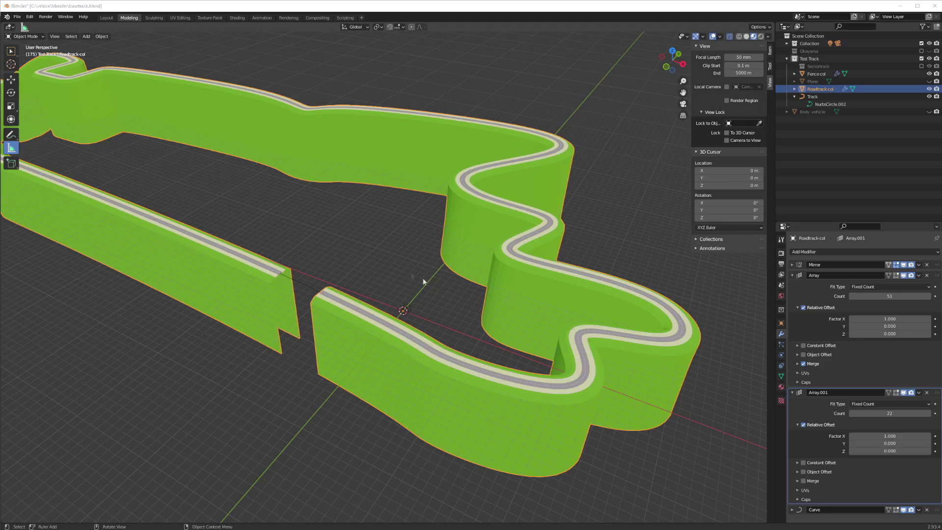
# Step: Orbit, pan and zoom around Roadtrack-col to inspect the green walls and the diagonal and straight roads
pyautogui.moveTo(405, 295); pyautogui.dragTo(409, 293, button='middle')
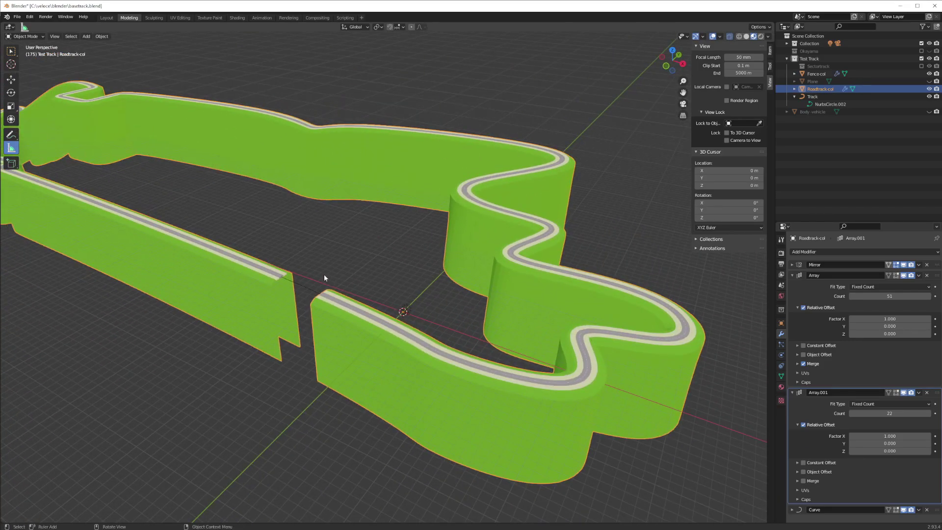
pyautogui.moveTo(324, 278)
pyautogui.mouseDown(button='middle')
pyautogui.moveTo(309, 273)
pyautogui.moveTo(433, 304)
pyautogui.moveTo(294, 259)
pyautogui.moveTo(484, 320)
pyautogui.moveTo(308, 310)
pyautogui.moveTo(367, 288)
pyautogui.moveTo(538, 311)
pyautogui.moveTo(394, 276)
pyautogui.moveTo(540, 331)
pyautogui.moveTo(406, 392)
pyautogui.moveTo(484, 375)
pyautogui.mouseUp(button='middle')
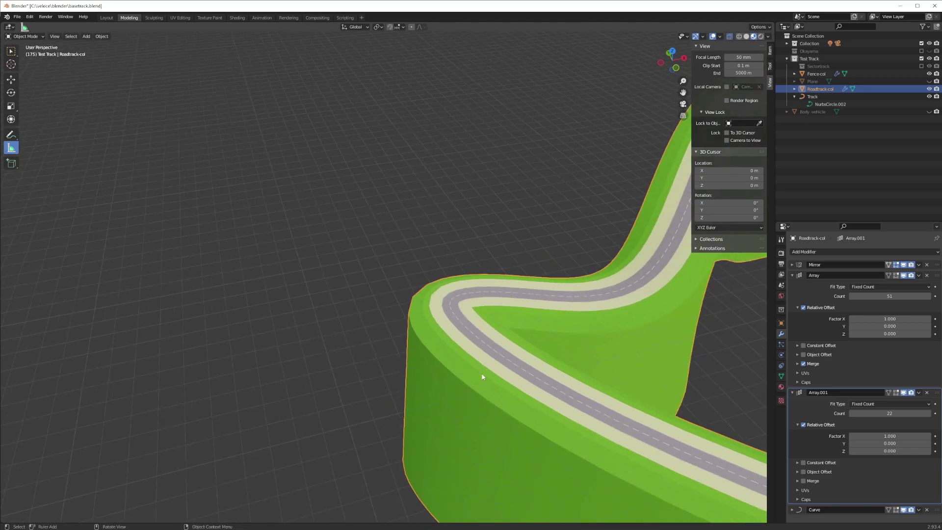
pyautogui.scroll(-3, 484, 374)
pyautogui.keyDown('shift'); pyautogui.moveTo(563, 306); pyautogui.dragTo(427, 353, button='middle'); pyautogui.keyUp('shift')
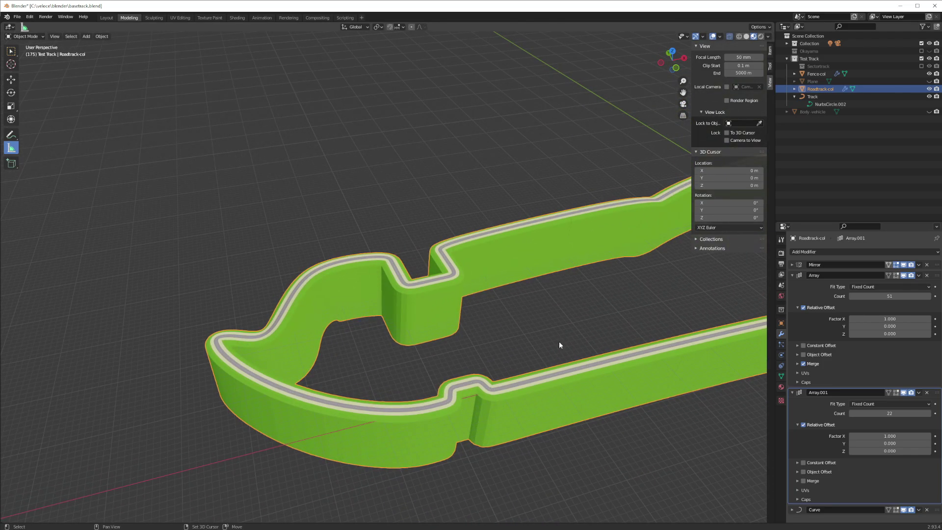
pyautogui.keyDown('shift'); pyautogui.moveTo(559, 342); pyautogui.dragTo(324, 353, button='middle'); pyautogui.keyUp('shift')
pyautogui.moveTo(575, 332)
pyautogui.mouseDown(button='middle')
pyautogui.moveTo(529, 316)
pyautogui.moveTo(532, 347)
pyautogui.moveTo(545, 335)
pyautogui.moveTo(433, 258)
pyautogui.moveTo(490, 342)
pyautogui.moveTo(416, 290)
pyautogui.moveTo(425, 296)
pyautogui.mouseUp(button='middle')
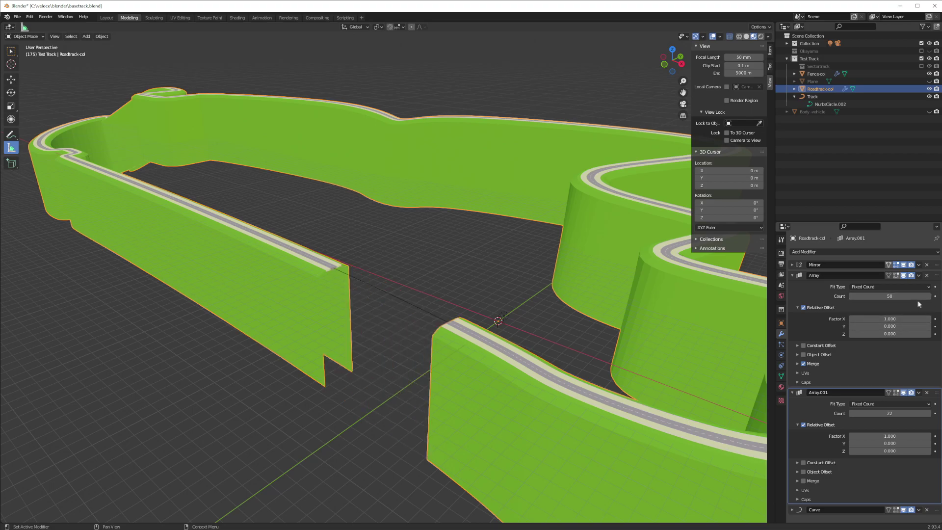
pyautogui.moveTo(676, 326); pyautogui.dragTo(545, 340, button='middle')
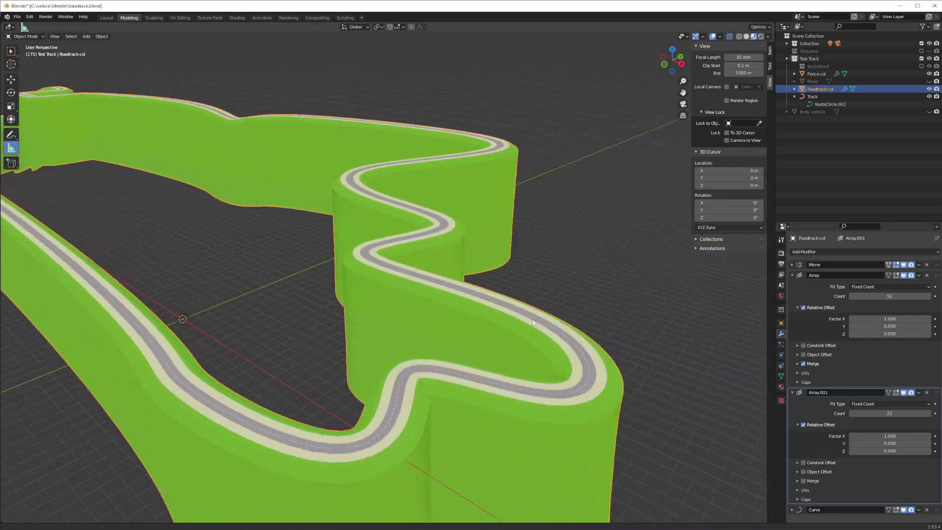
pyautogui.scroll(-3, 545, 338)
pyautogui.scroll(-2, 545, 339)
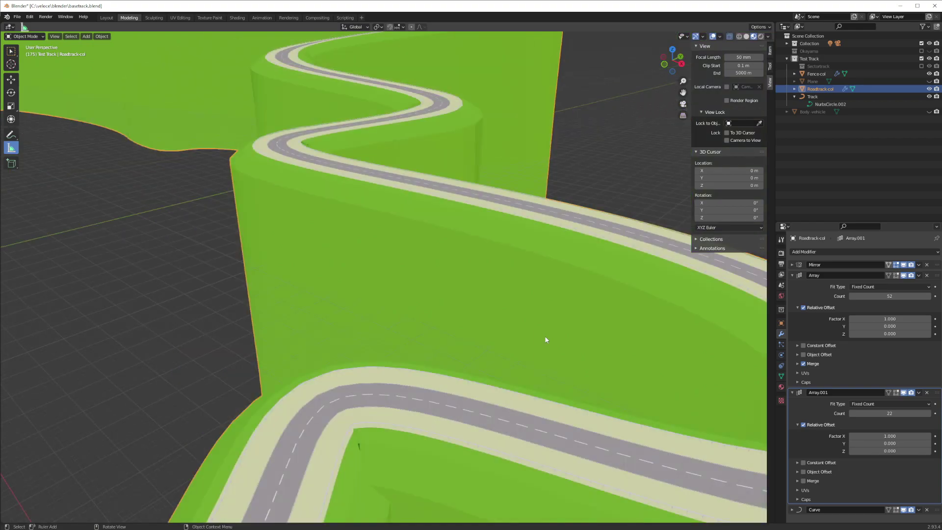
pyautogui.scroll(-3, 546, 339)
pyautogui.scroll(-2, 545, 339)
pyautogui.scroll(-2, 492, 340)
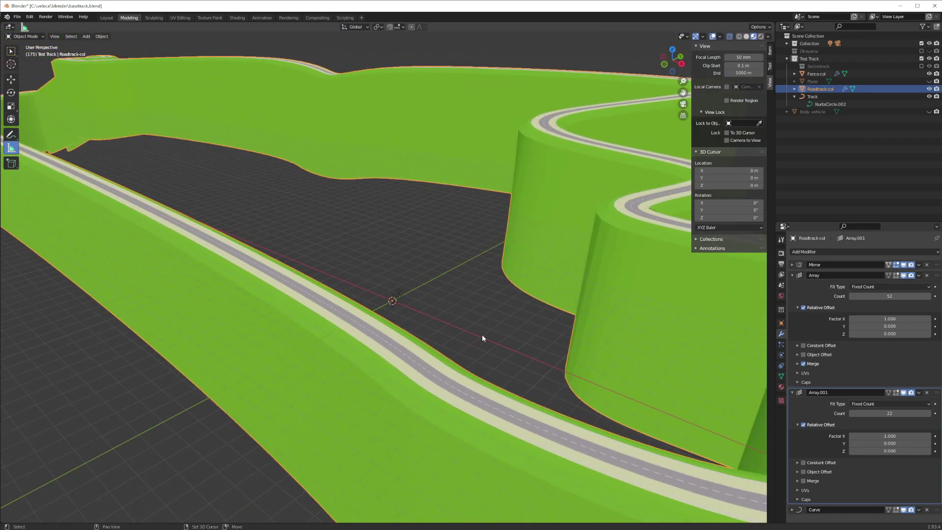
pyautogui.scroll(-2, 482, 334)
pyautogui.scroll(-3, 477, 338)
pyautogui.moveTo(475, 333)
pyautogui.mouseDown(button='middle')
pyautogui.moveTo(577, 398)
pyautogui.moveTo(542, 368)
pyautogui.moveTo(464, 378)
pyautogui.mouseUp(button='middle')
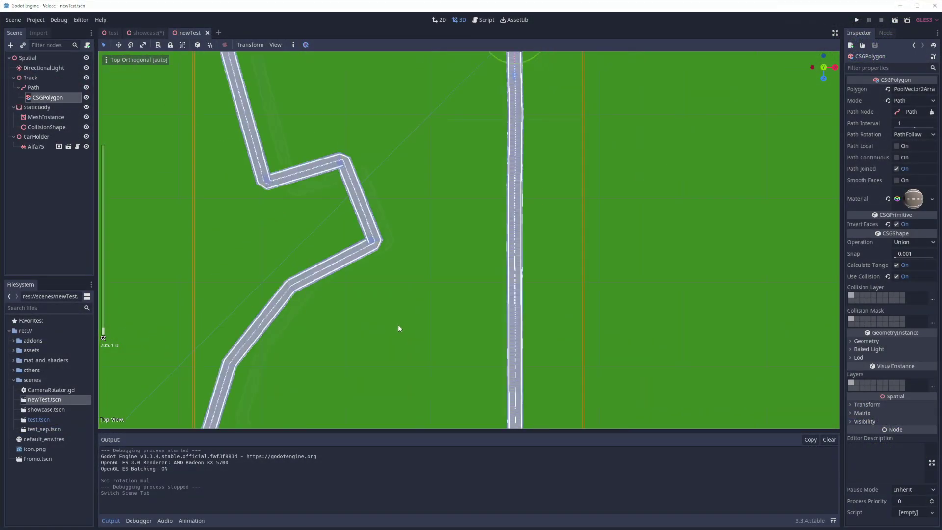
pyautogui.keyDown('shift'); pyautogui.moveTo(399, 328); pyautogui.dragTo(456, 155, button='middle'); pyautogui.keyUp('shift')
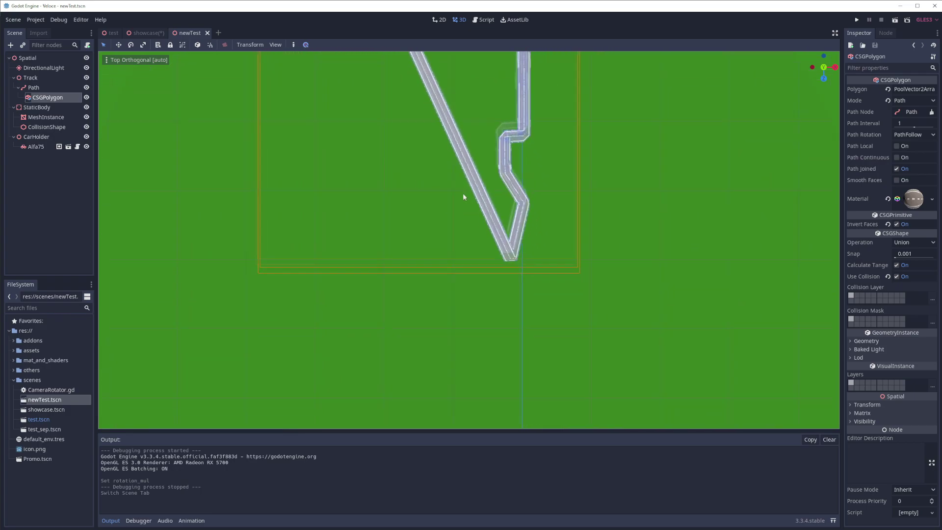
pyautogui.scroll(3, 503, 219)
pyautogui.scroll(5, 514, 211)
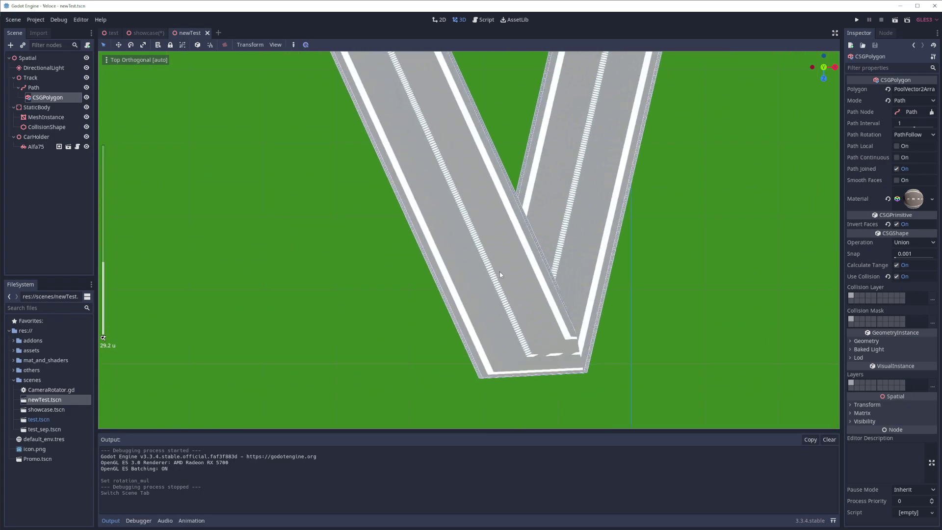
# Step: Select the Path node and drag end point #9 to extend the road from top view
pyautogui.moveTo(513, 212); pyautogui.dragTo(525, 362, button='middle')
pyautogui.scroll(5, 524, 294)
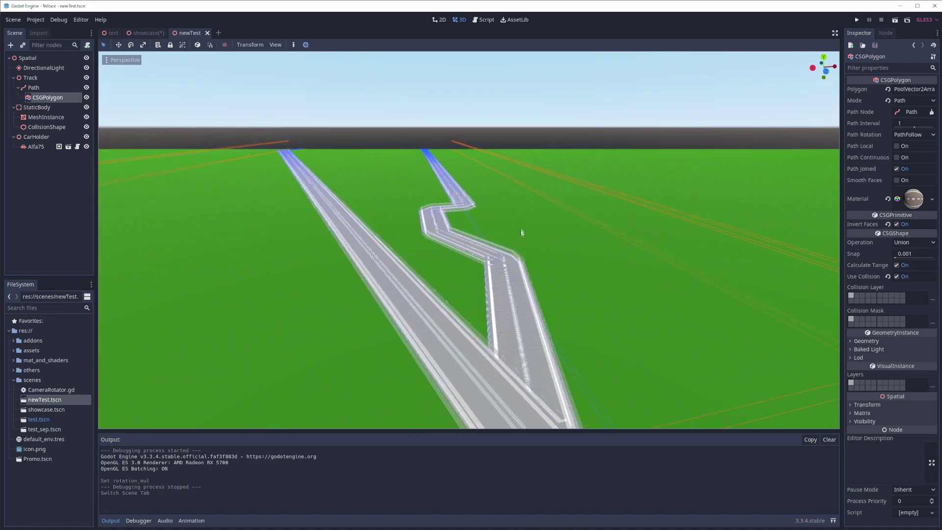
pyautogui.scroll(5, 528, 373)
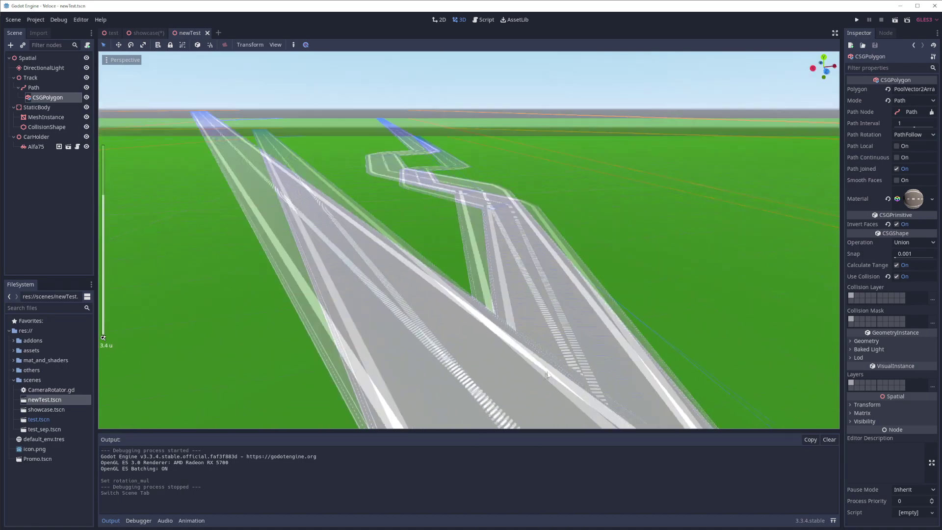
pyautogui.click(41, 89)
pyautogui.press('KP_7')
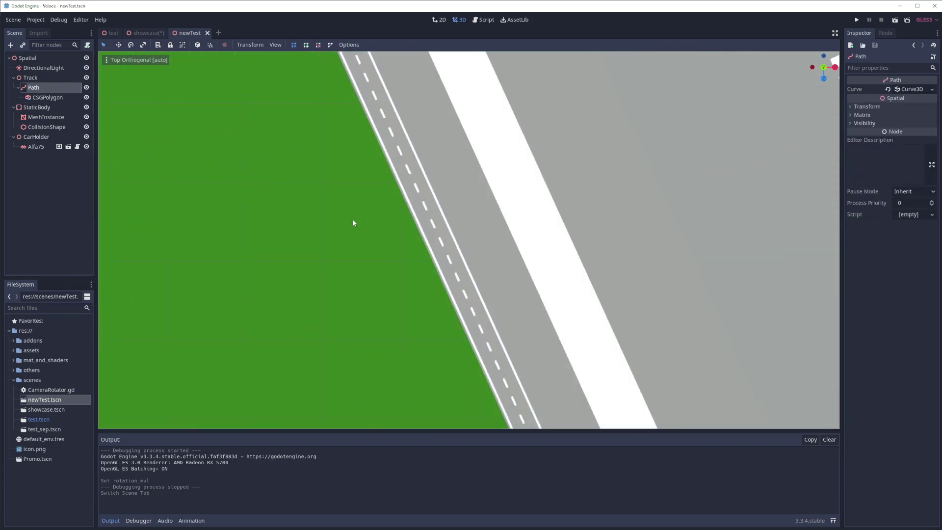
pyautogui.scroll(-5, 469, 233)
pyautogui.moveTo(469, 233); pyautogui.dragTo(526, 290, button='middle')
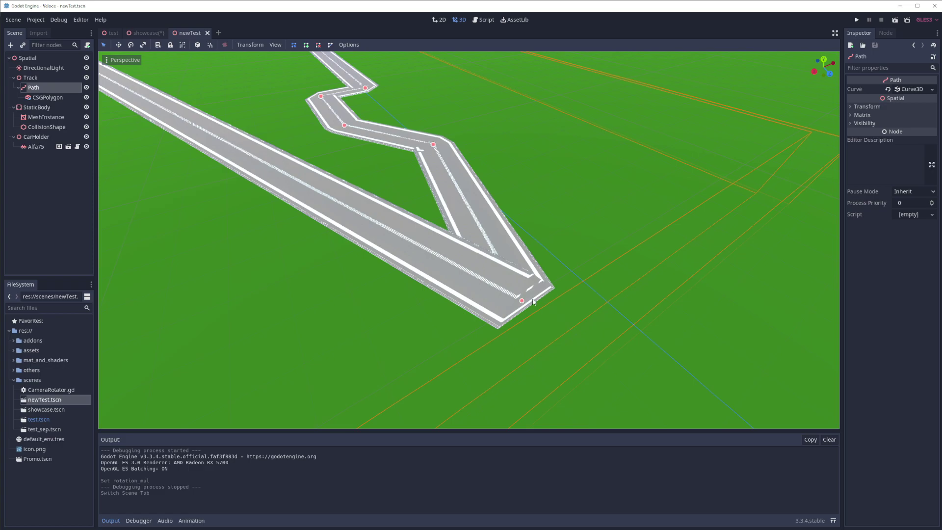
pyautogui.moveTo(534, 292); pyautogui.dragTo(529, 298)
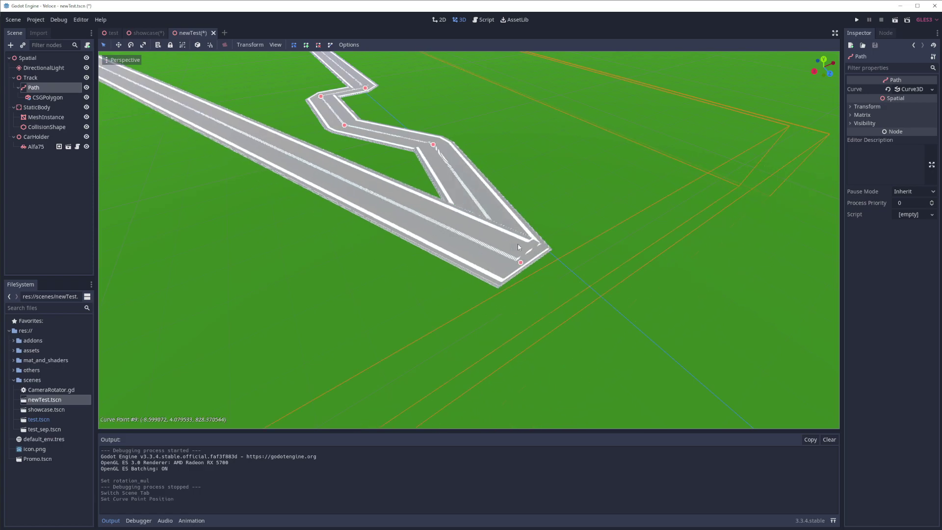
pyautogui.moveTo(518, 247); pyautogui.dragTo(526, 266)
# Step: Orbit to check the moved road end, then return to top view over the path bends
pyautogui.moveTo(534, 283); pyautogui.dragTo(446, 246, button='middle')
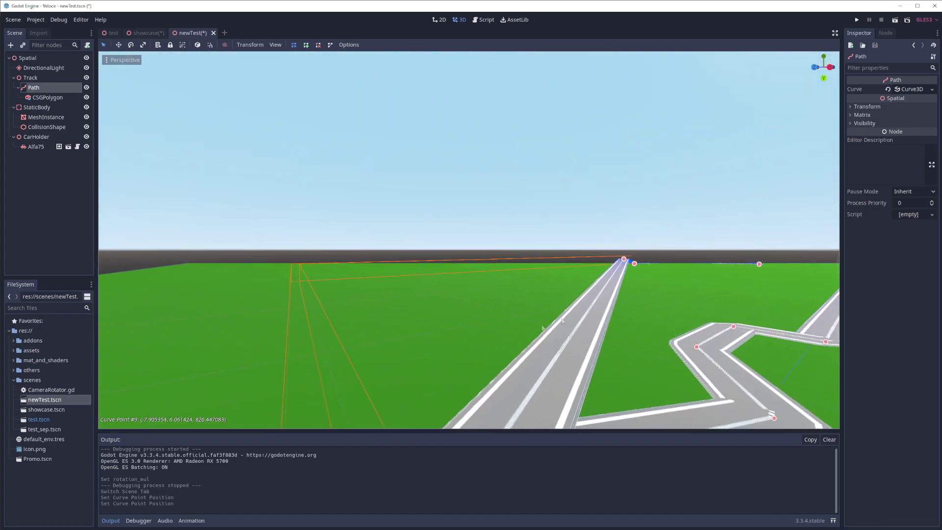
pyautogui.moveTo(507, 329); pyautogui.dragTo(588, 351, button='middle')
pyautogui.press('KP_7')
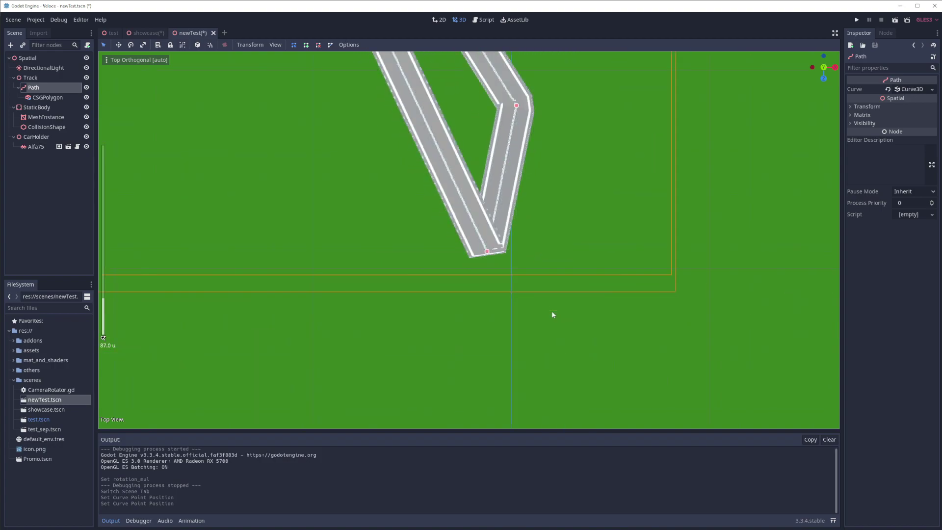
pyautogui.scroll(-5, 551, 311)
pyautogui.moveTo(551, 253)
pyautogui.keyDown('shift'); pyautogui.mouseDown(button='middle')
pyautogui.moveTo(477, 286)
pyautogui.moveTo(438, 260)
pyautogui.moveTo(441, 217)
pyautogui.mouseUp(button='middle'); pyautogui.keyUp('shift')
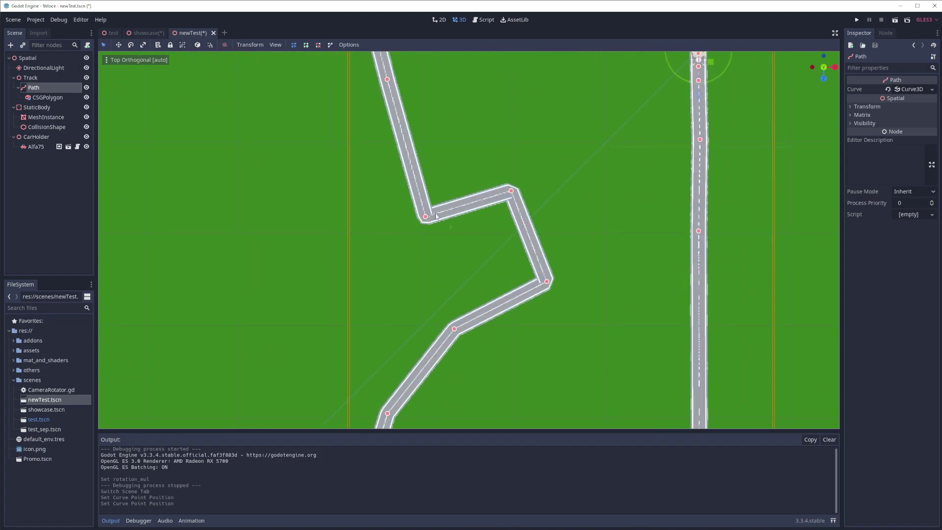
pyautogui.scroll(3, 442, 216)
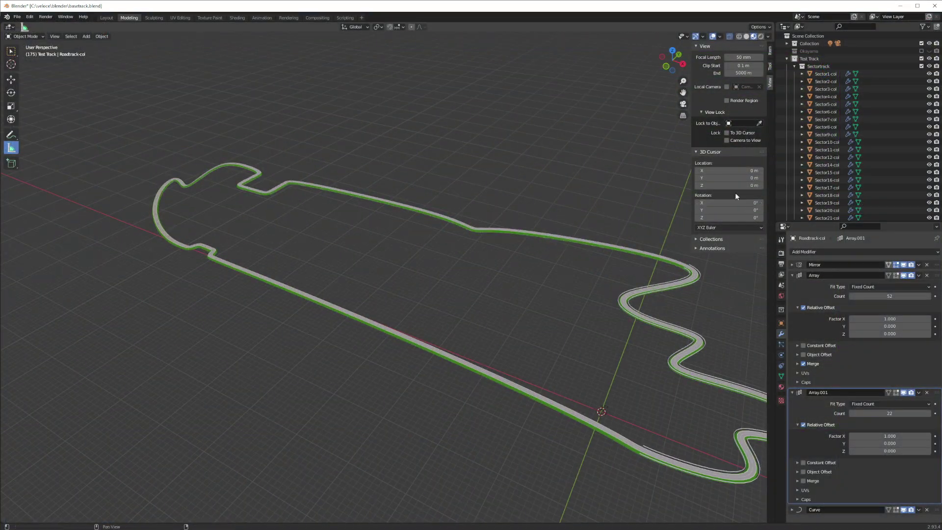
pyautogui.click(826, 165)
pyautogui.click(825, 150)
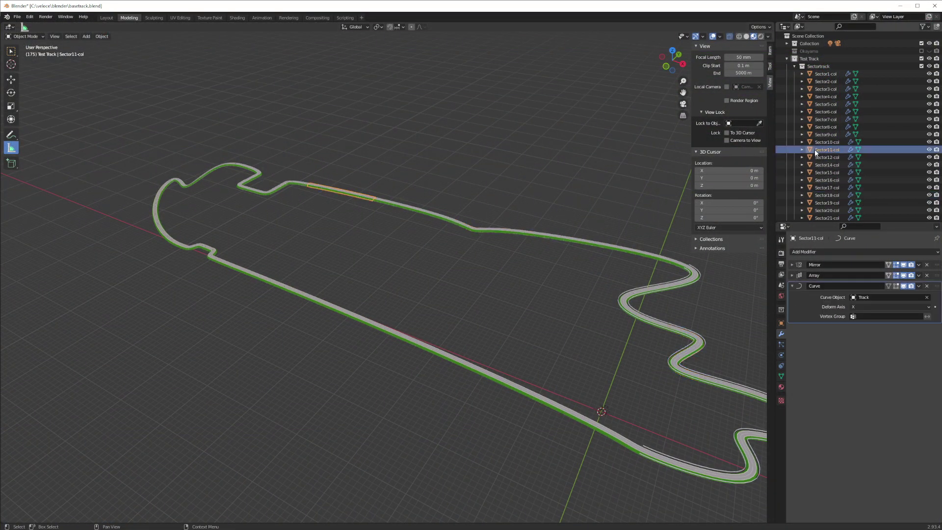
pyautogui.click(825, 113)
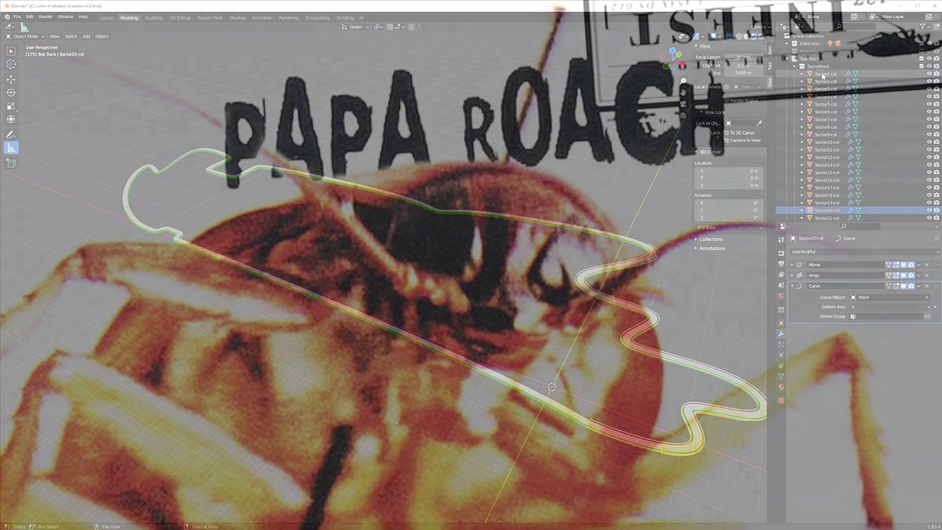
pyautogui.click(824, 74)
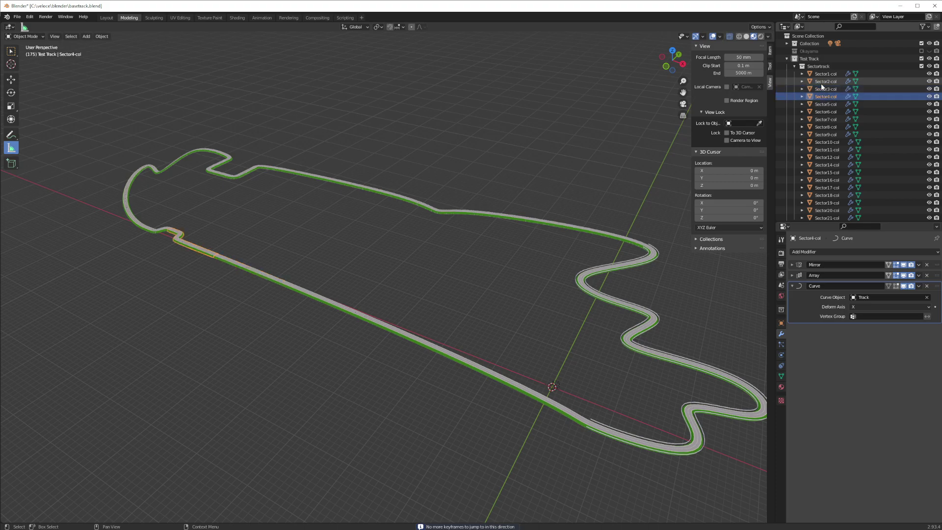
pyautogui.press('Down')
pyautogui.press('Down')
pyautogui.press('Down')
pyautogui.press('Down')
pyautogui.press('Down')
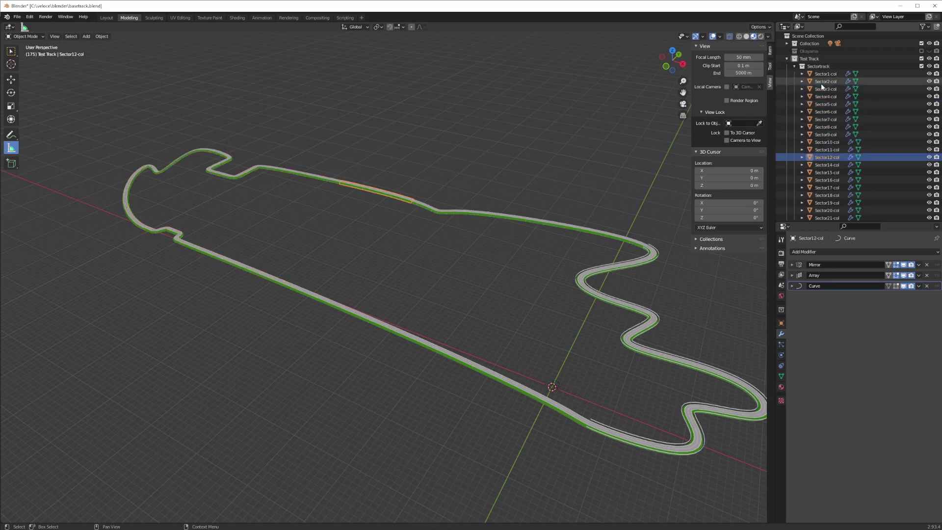
pyautogui.press('Down')
pyautogui.press('Down')
pyautogui.press('Down')
pyautogui.press('Down')
pyautogui.press('Down')
pyautogui.press('Down')
pyautogui.press('Down')
pyautogui.press('Down')
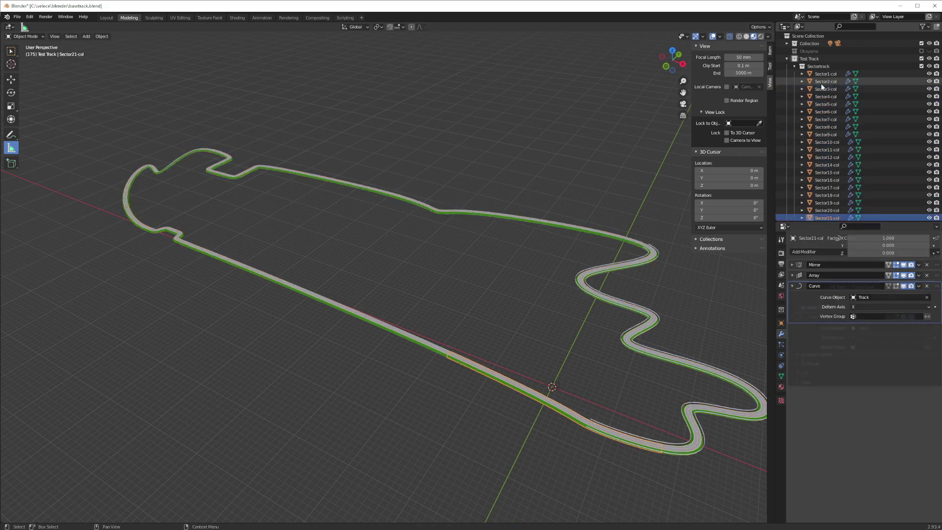
pyautogui.press('Down')
pyautogui.press('Down')
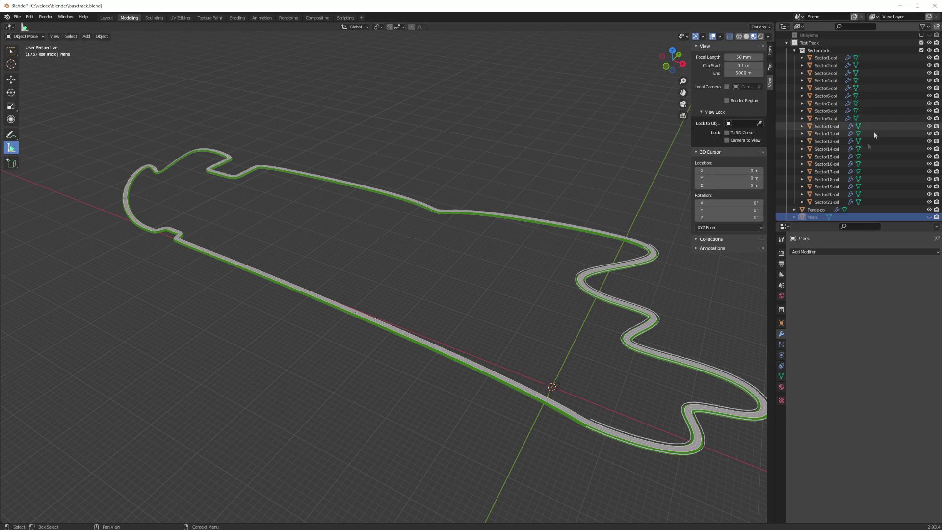
pyautogui.click(824, 186)
pyautogui.moveTo(743, 251); pyautogui.dragTo(721, 273, button='middle')
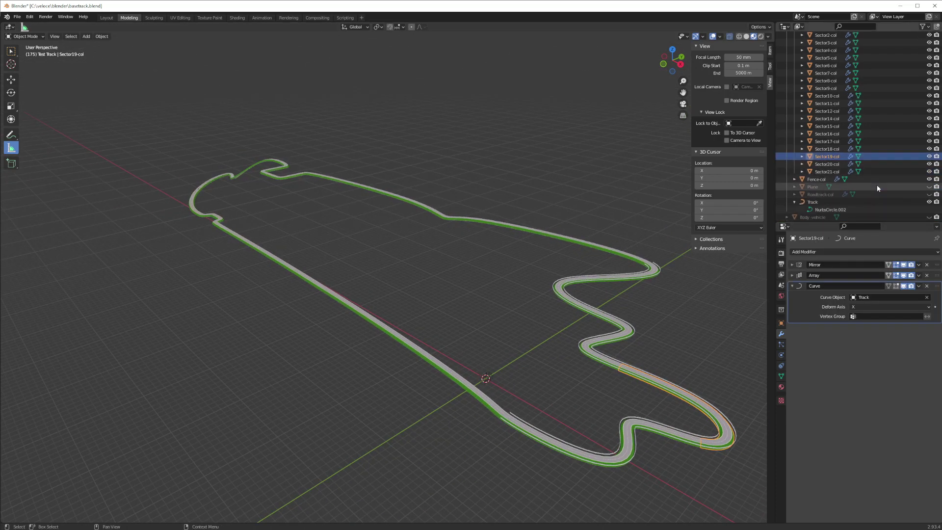
pyautogui.scroll(1, 876, 184)
pyautogui.scroll(1, 875, 193)
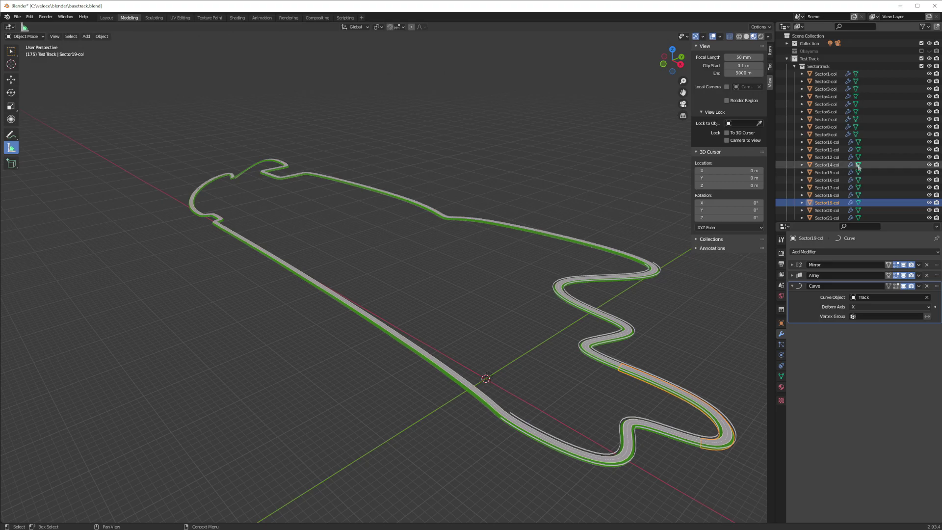
pyautogui.click(795, 66)
pyautogui.click(816, 96)
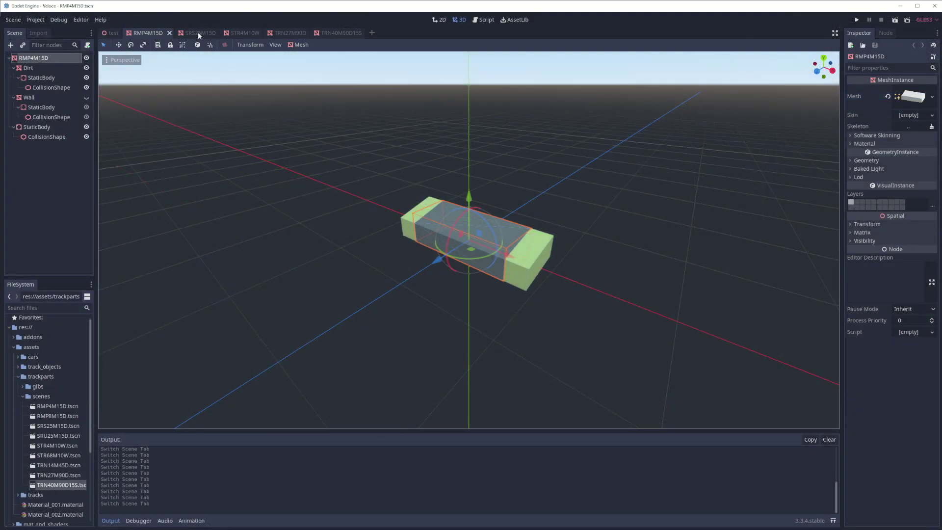
# Step: Review the SRS25M15D, STR4M10W, TRN27M90D and TRN40M90D15S track piece scenes
pyautogui.click(199, 32)
pyautogui.click(235, 33)
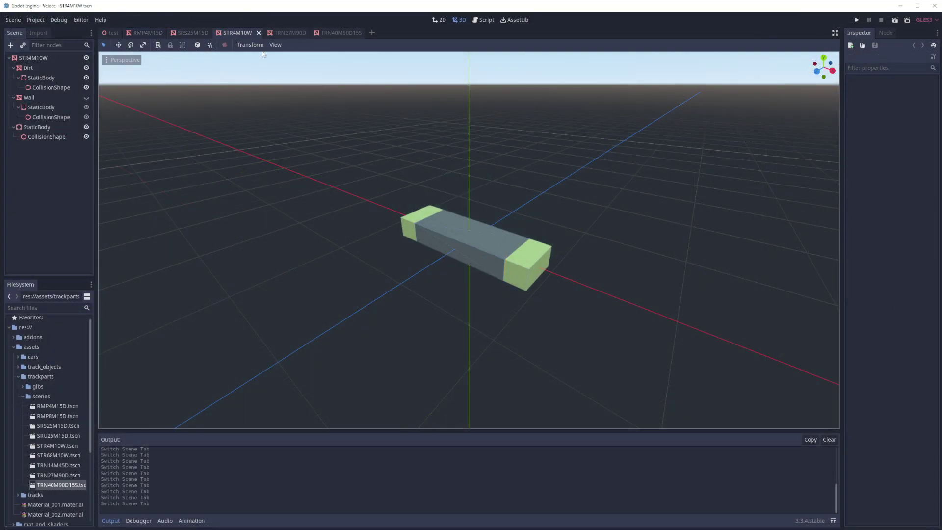
pyautogui.click(289, 31)
pyautogui.click(341, 33)
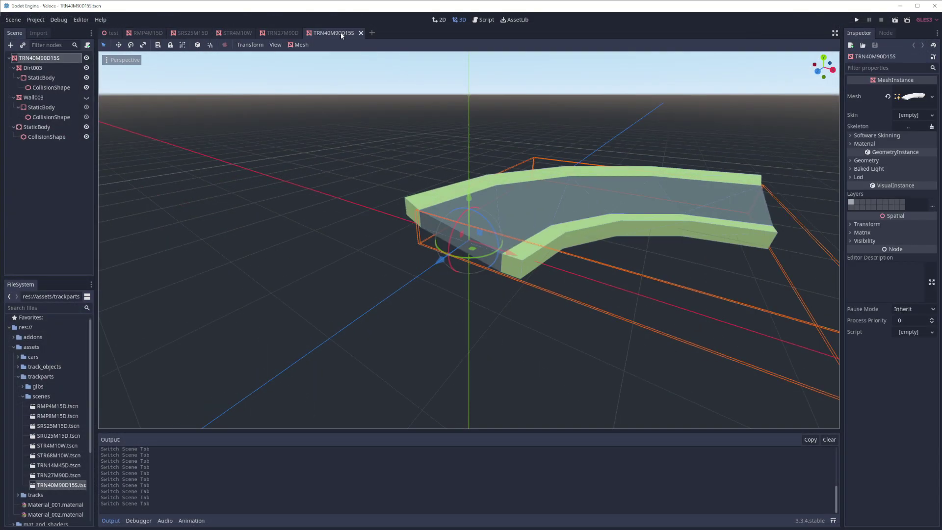
pyautogui.moveTo(380, 159); pyautogui.dragTo(376, 176, button='middle')
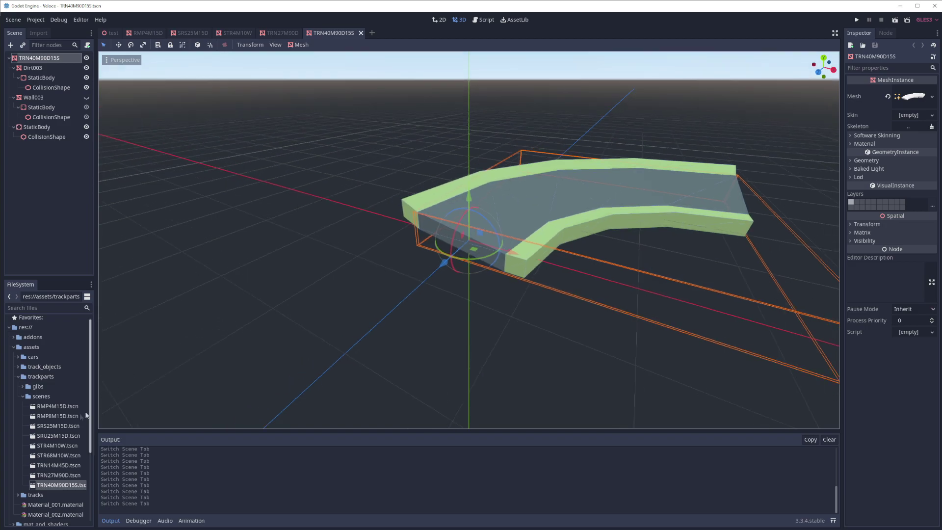
pyautogui.scroll(-2, 30, 455)
# Step: Open parttrack_test.tscn from the tracks folder and view the assembled track
pyautogui.click(18, 444)
pyautogui.scroll(-3, 44, 430)
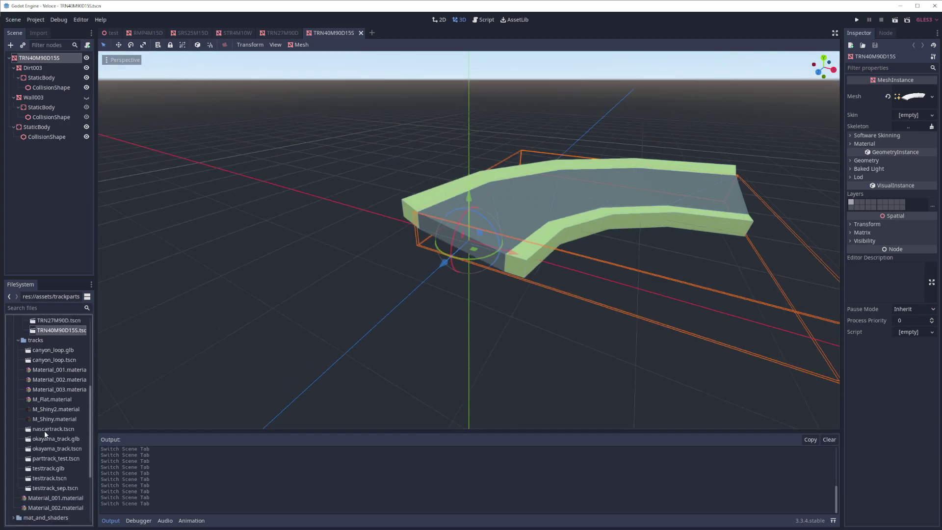
pyautogui.scroll(-3, 44, 431)
pyautogui.doubleClick(60, 407)
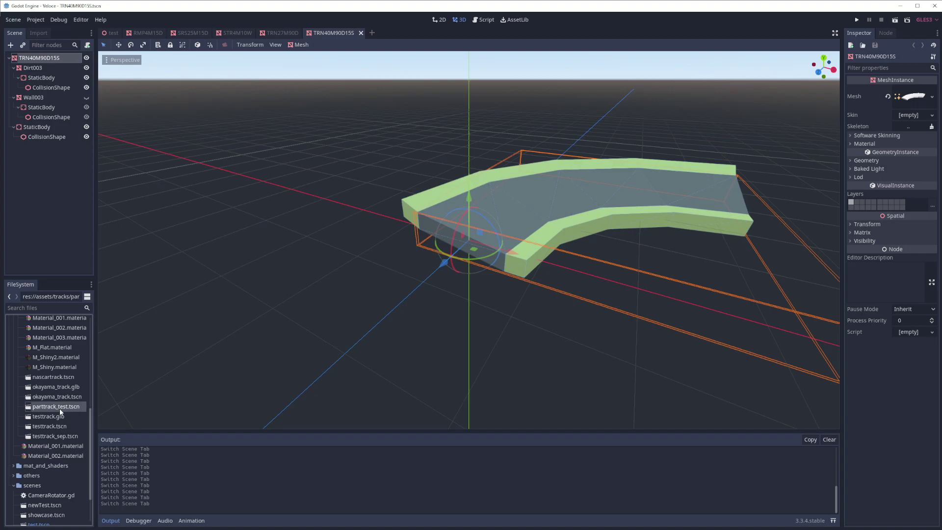
pyautogui.moveTo(241, 254); pyautogui.dragTo(312, 269, button='middle')
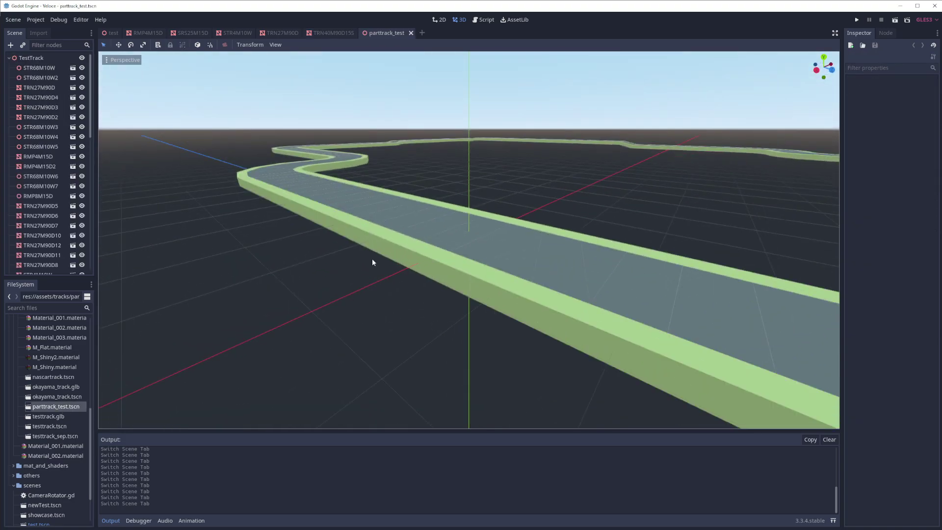
pyautogui.click(371, 258)
pyautogui.scroll(5, 372, 226)
pyautogui.scroll(-3, 371, 210)
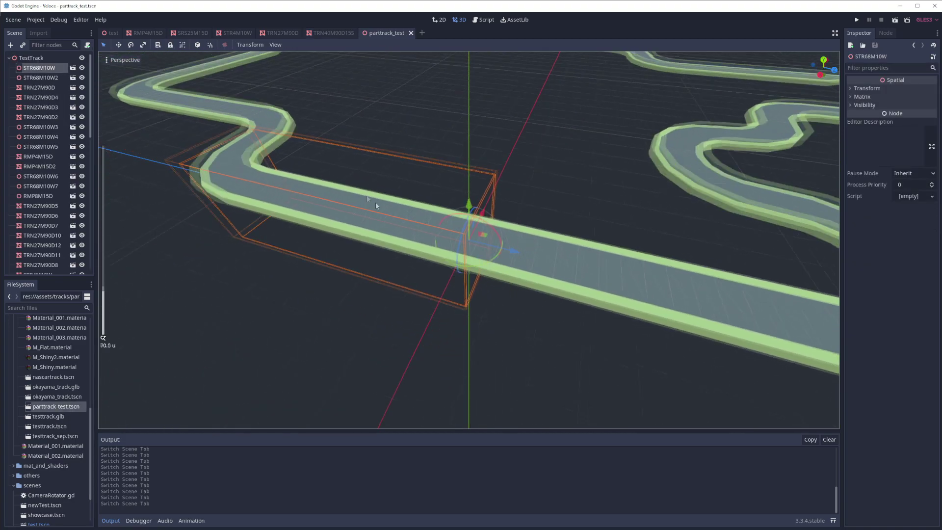
pyautogui.scroll(-3, 412, 221)
pyautogui.click(391, 198)
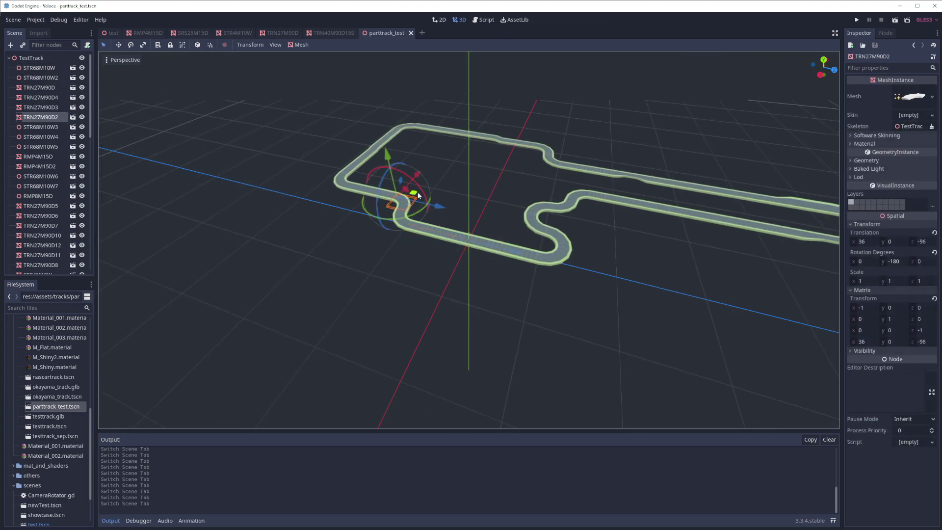
pyautogui.moveTo(417, 177); pyautogui.dragTo(427, 189)
pyautogui.scroll(1, 423, 196)
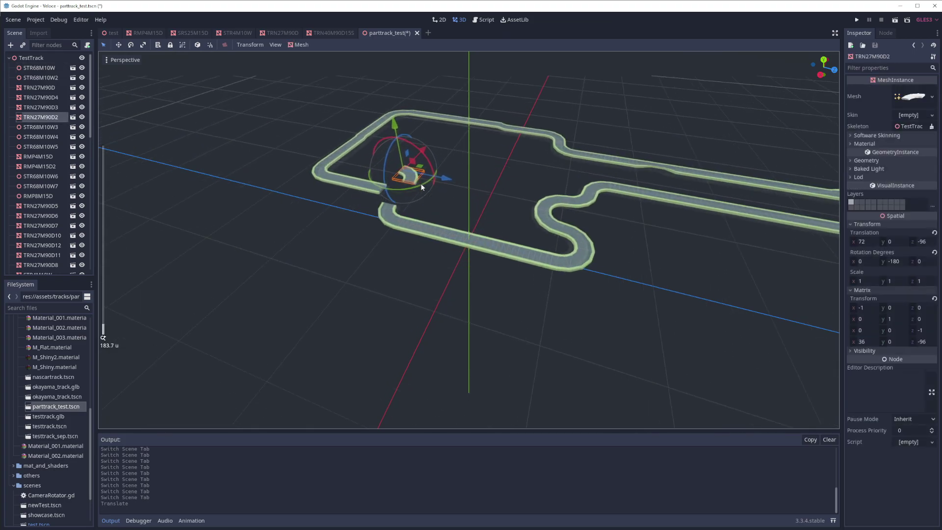
pyautogui.scroll(2, 423, 196)
pyautogui.scroll(5, 424, 196)
pyautogui.scroll(4, 294, 243)
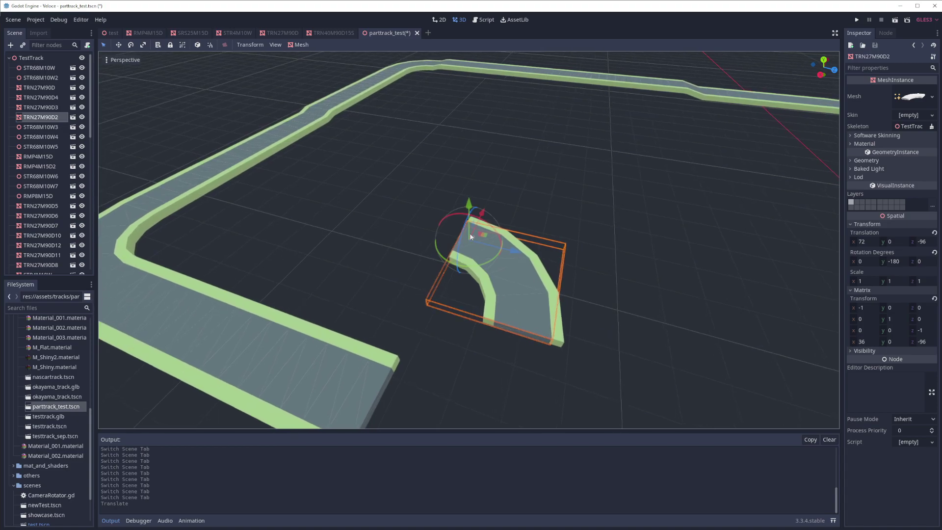
pyautogui.moveTo(481, 214); pyautogui.dragTo(440, 346)
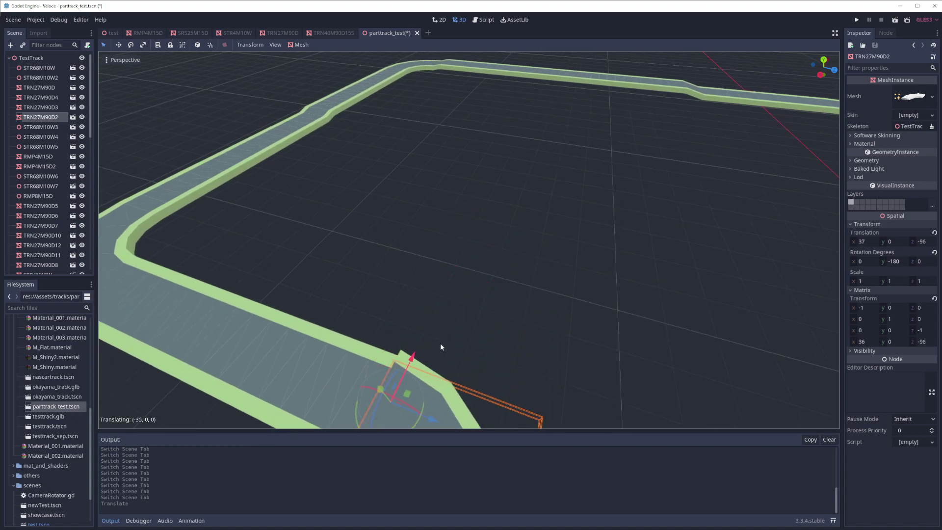
pyautogui.moveTo(441, 346); pyautogui.dragTo(436, 351)
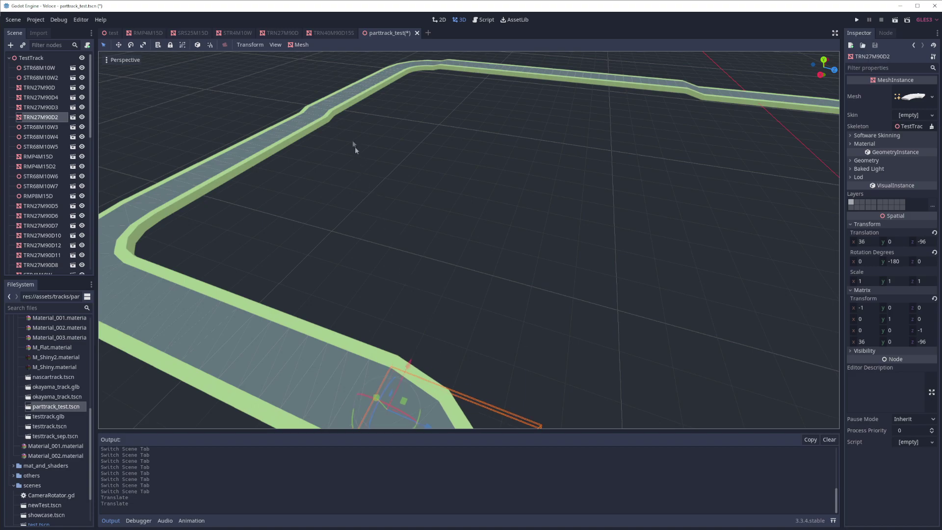
pyautogui.click(339, 111)
pyautogui.moveTo(350, 141)
pyautogui.mouseDown(button='middle')
pyautogui.moveTo(528, 219)
pyautogui.moveTo(474, 246)
pyautogui.moveTo(552, 103)
pyautogui.mouseUp(button='middle')
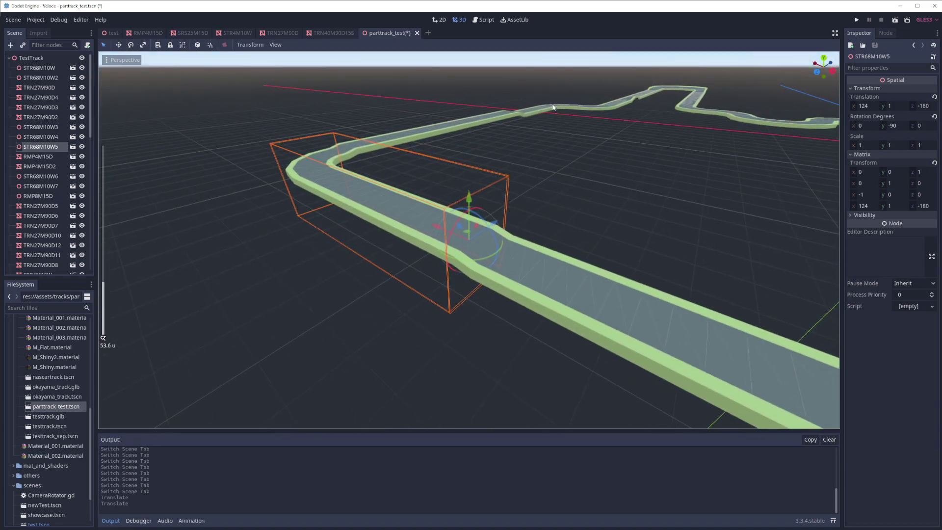
pyautogui.click(553, 103)
pyautogui.press('f')
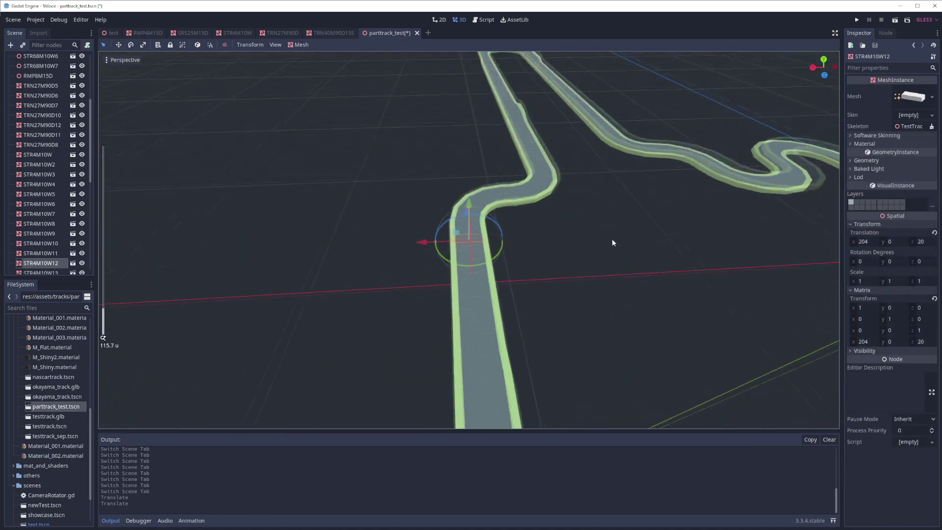
pyautogui.scroll(-3, 611, 239)
pyautogui.press('KP_7')
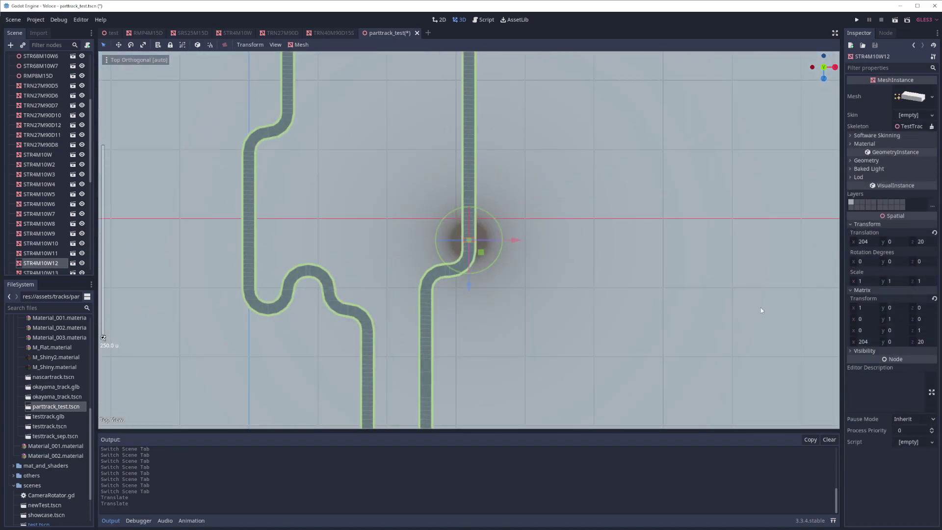
pyautogui.moveTo(550, 298)
pyautogui.mouseDown(button='middle')
pyautogui.moveTo(443, 315)
pyautogui.moveTo(470, 286)
pyautogui.mouseUp(button='middle')
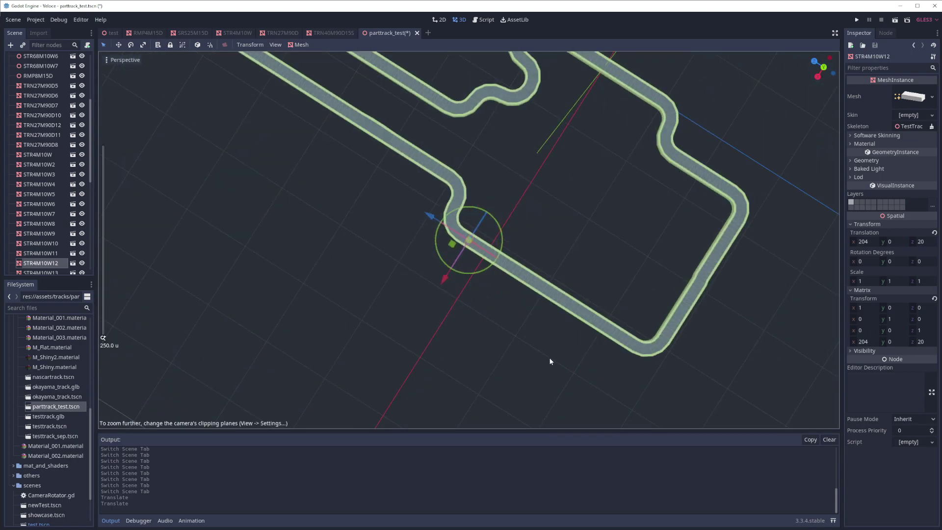